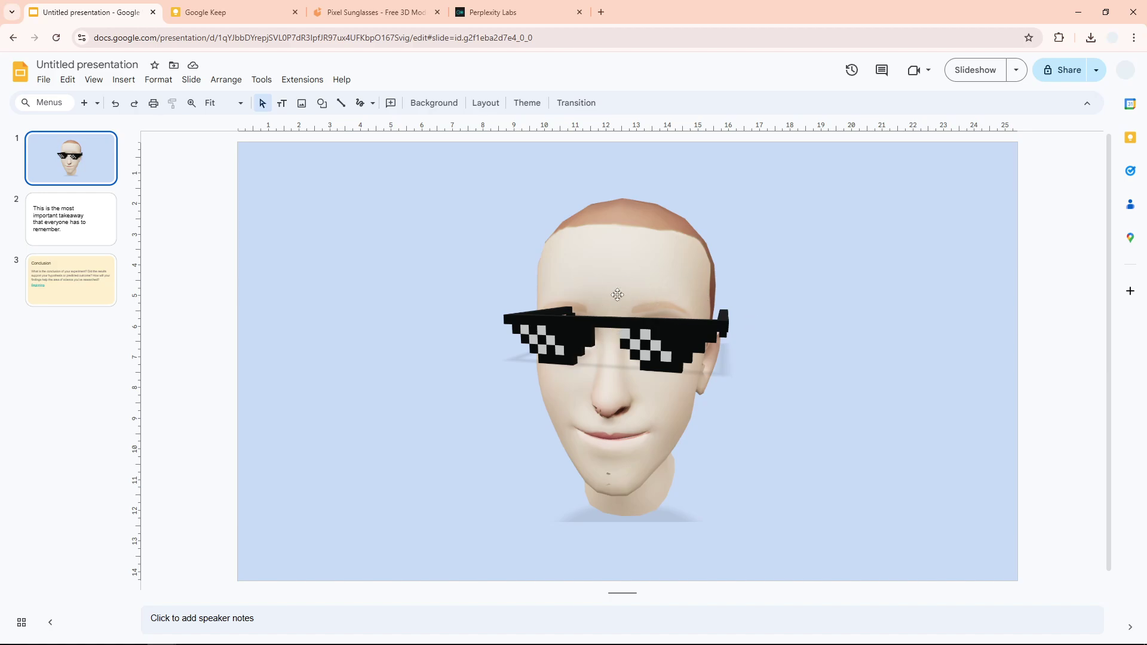
- Move the pixel sunglasses off the 3D head to the slide's upper-left corner
{"action": "mouse_move", "coordinate": [680, 351]}
{"action": "left_mouse_down"}
{"action": "mouse_move", "coordinate": [484, 280]}
{"action": "mouse_move", "coordinate": [433, 239]}
{"action": "left_mouse_up"}
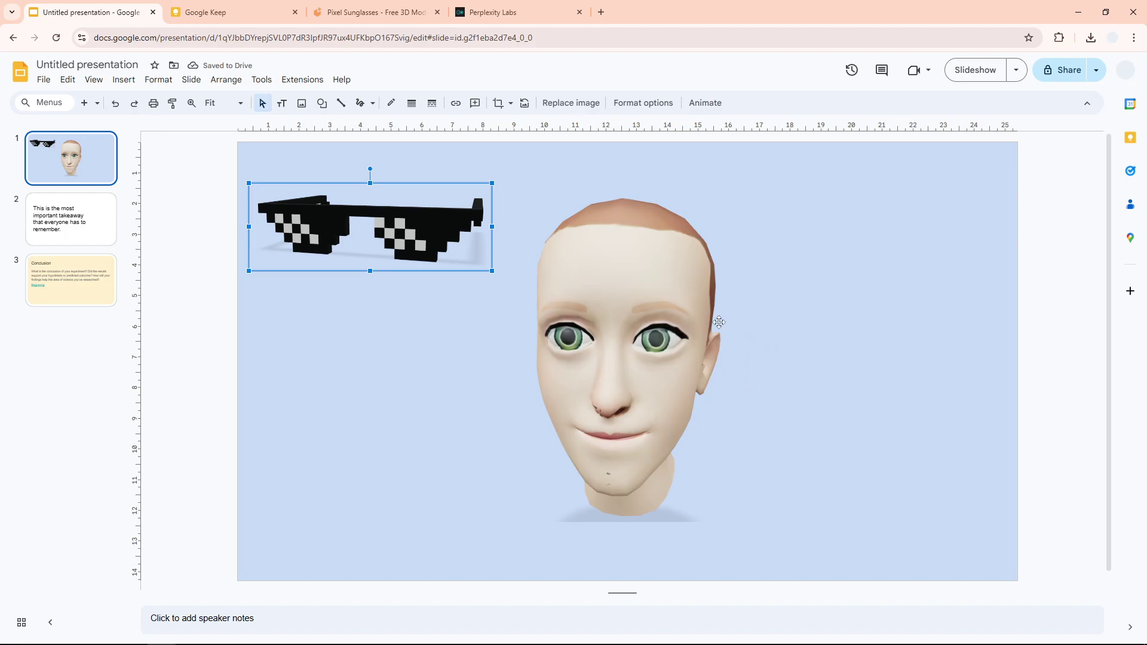
- Save the 3D head image as a Google Keep note from its context menu
{"action": "right_click", "coordinate": [696, 286]}
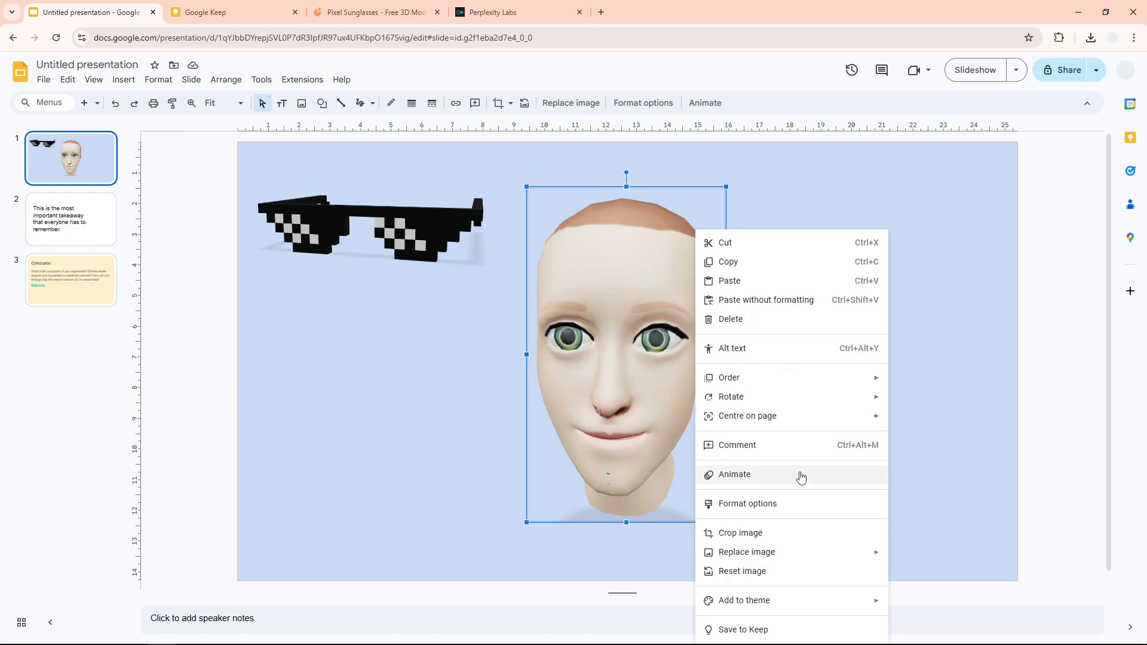
{"action": "left_click", "coordinate": [769, 630]}
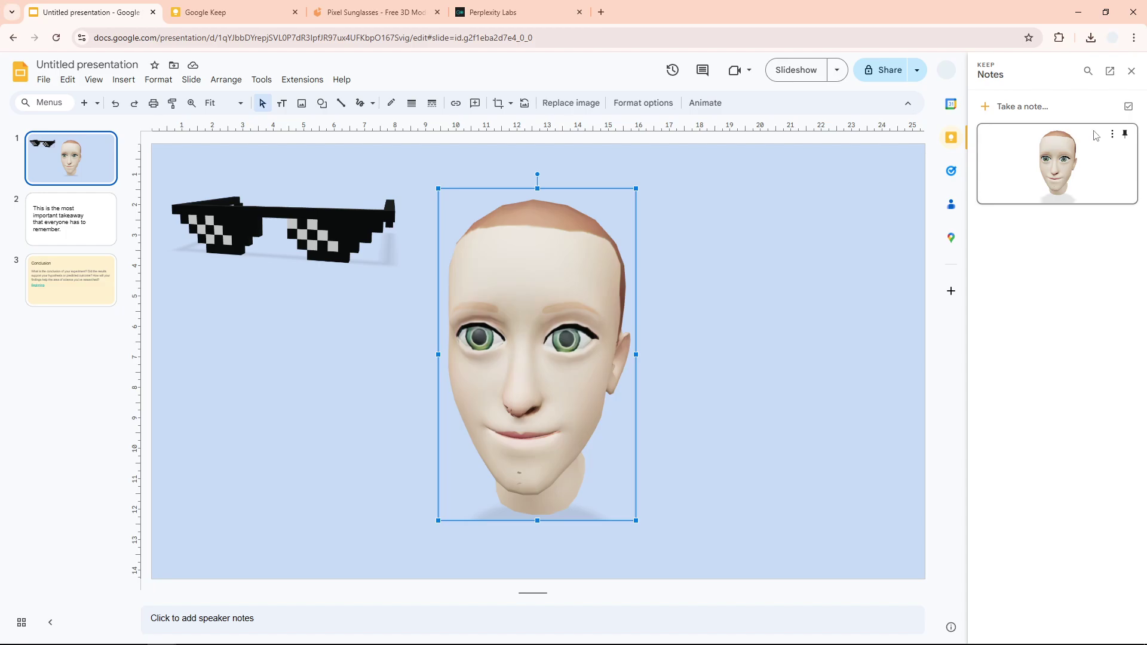
- Open Google Keep in its own tab, expand the head-image note, and show its image options
{"action": "left_click", "coordinate": [1109, 78]}
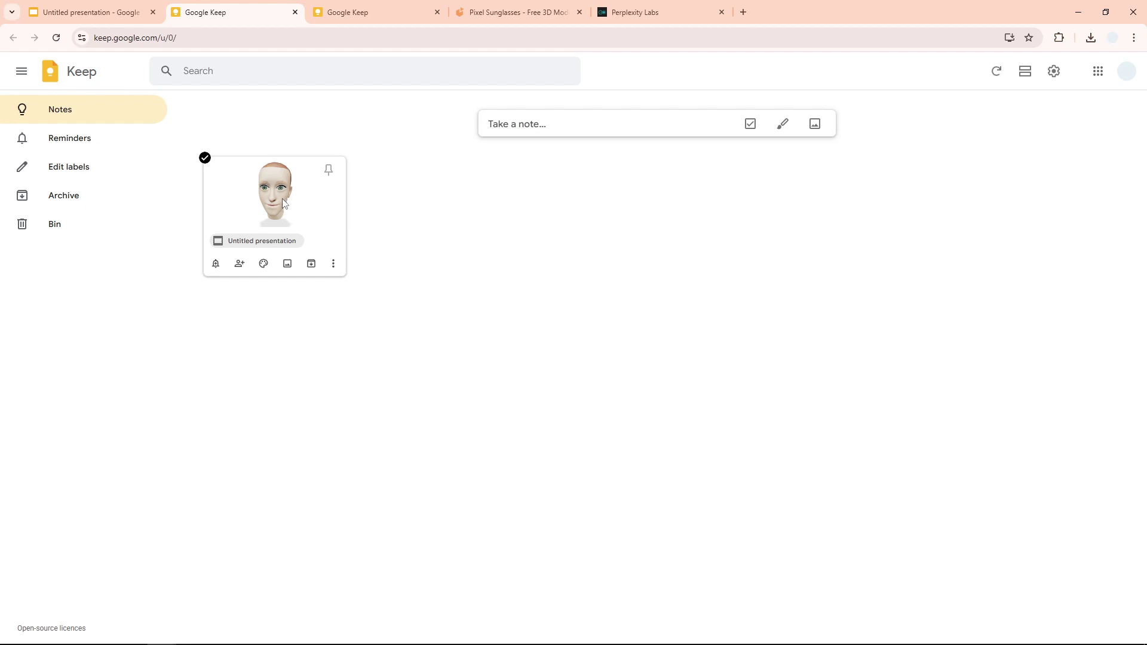
{"action": "left_click", "coordinate": [318, 202]}
{"action": "right_click", "coordinate": [566, 227]}
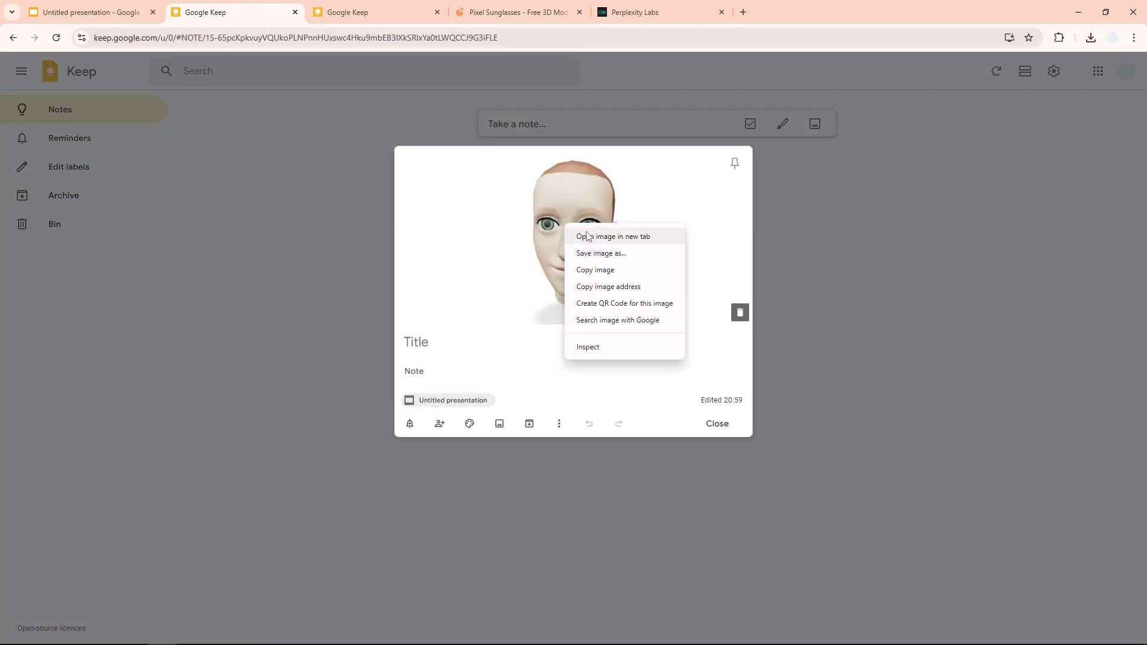
- Open the note's head image full-size in a new Chrome tab and check its image options
{"action": "left_click", "coordinate": [622, 236]}
{"action": "left_click", "coordinate": [381, 16]}
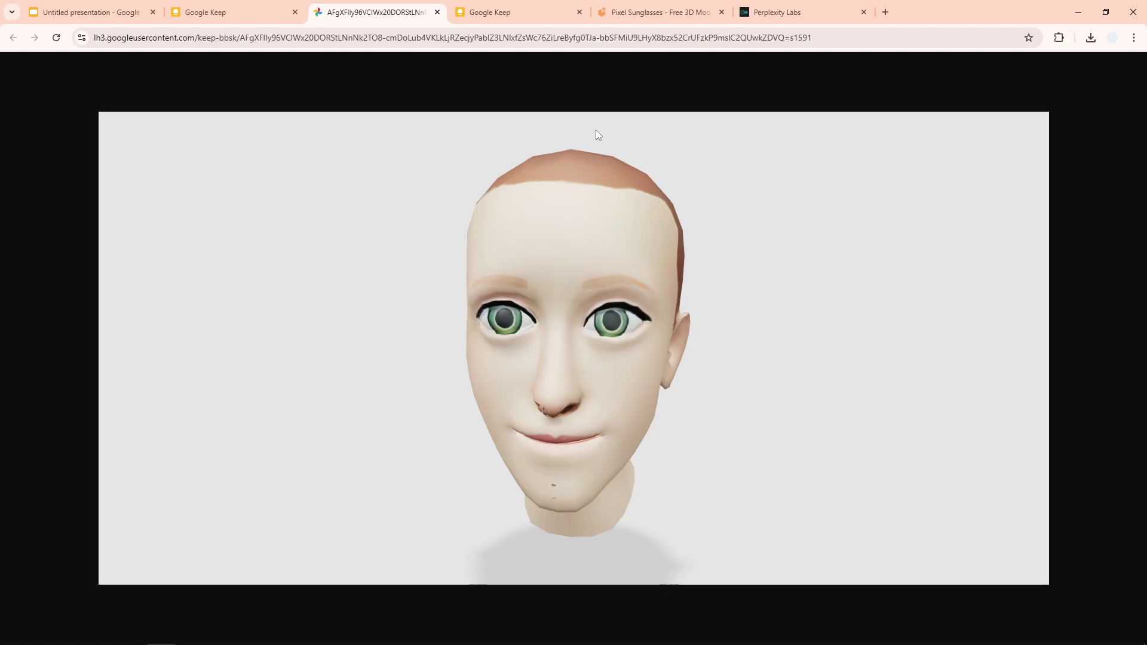
{"action": "right_click", "coordinate": [620, 239]}
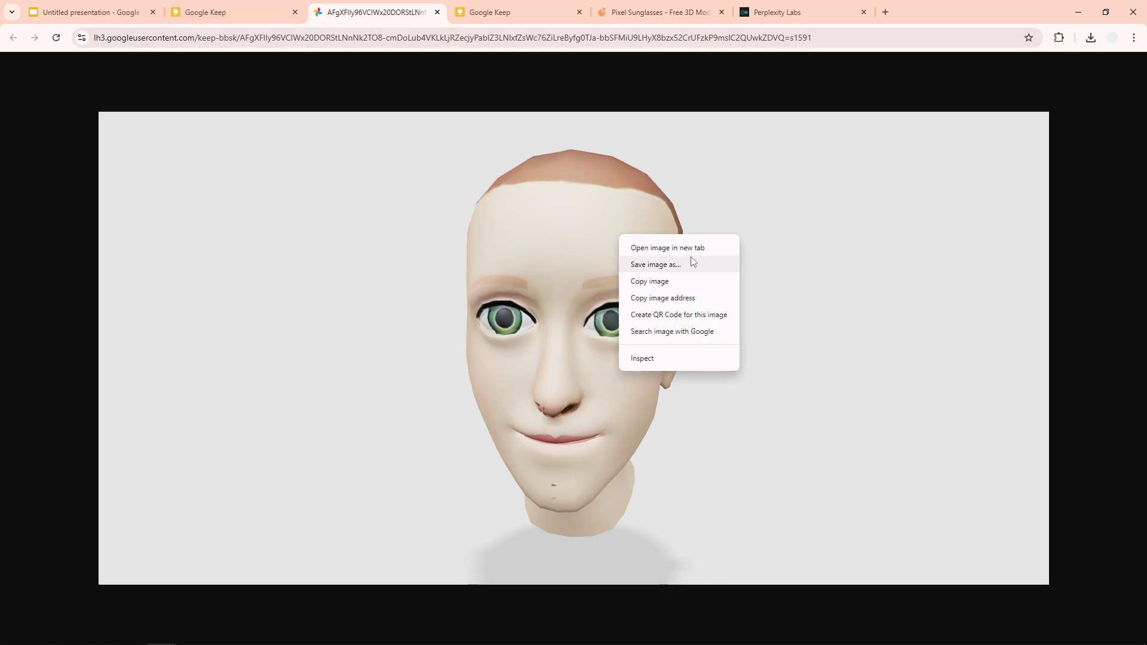
{"action": "left_click", "coordinate": [518, 238]}
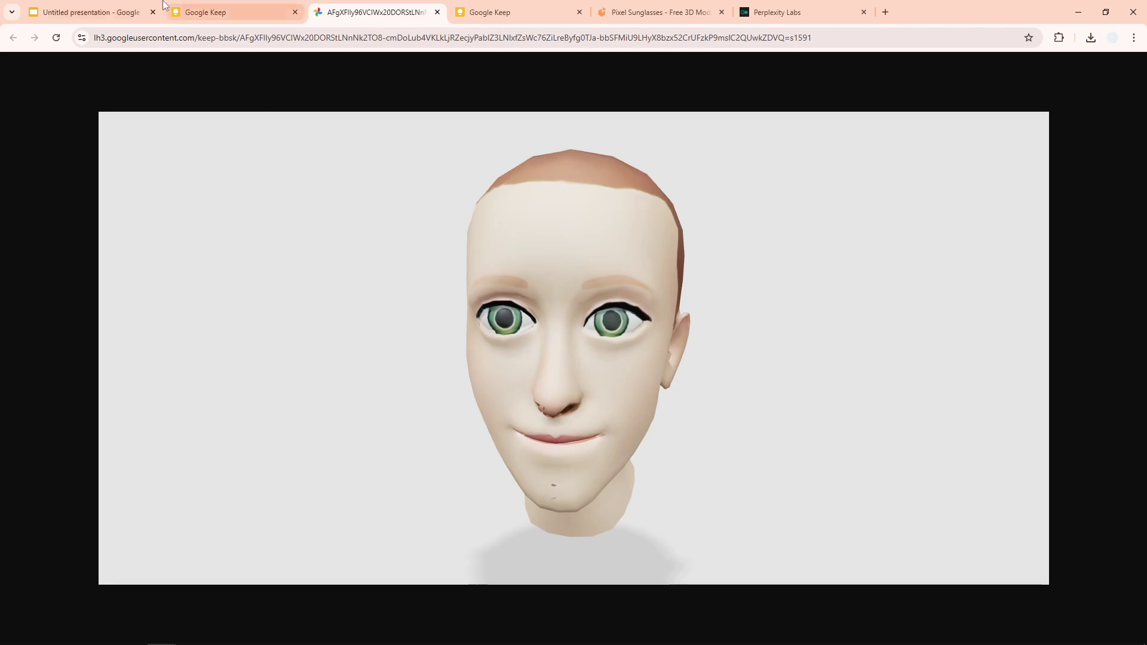
- Back in the Untitled presentation, place the pixel sunglasses over the head's eyes
{"action": "left_click", "coordinate": [85, 12]}
{"action": "left_click", "coordinate": [344, 235]}
{"action": "left_click_drag", "start_coordinate": [344, 234], "coordinate": [593, 345]}
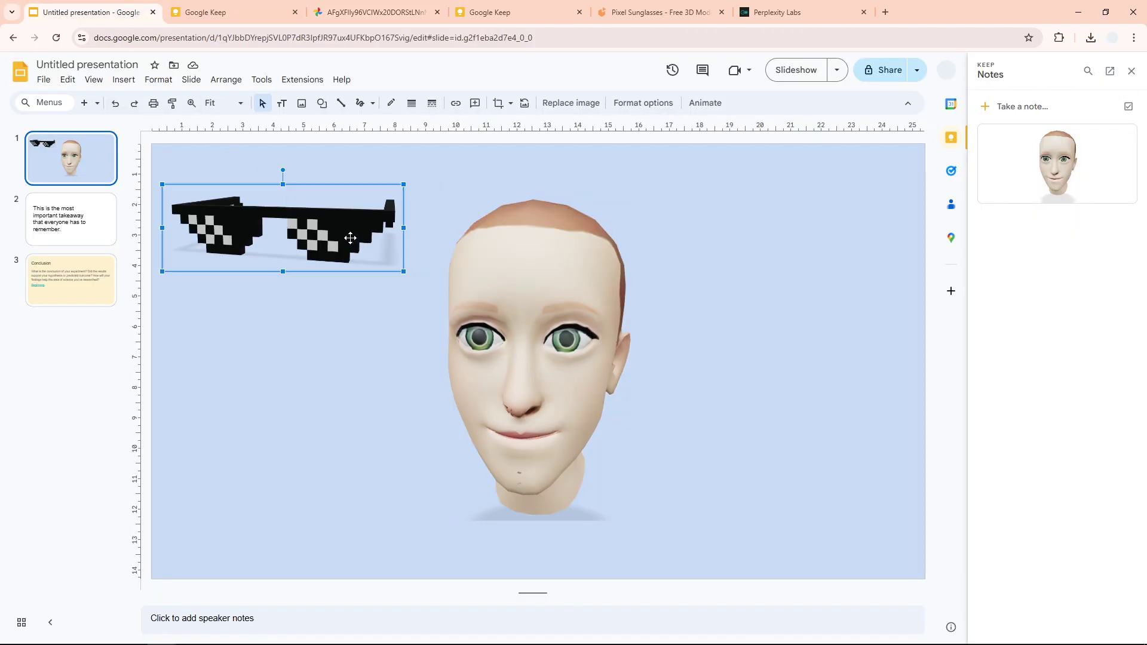